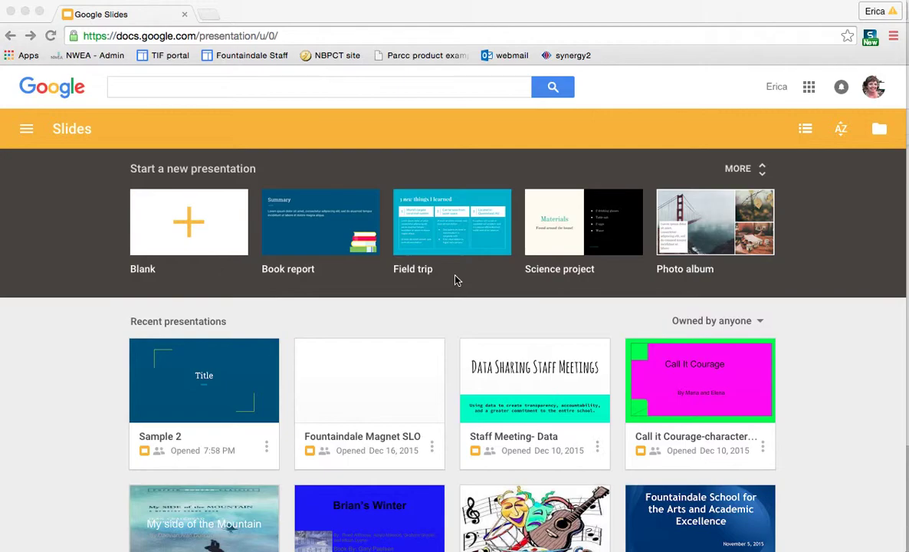
Browse the recent presentations and open the Sample 2 presentation.
scroll(454, 281, "down", 10)
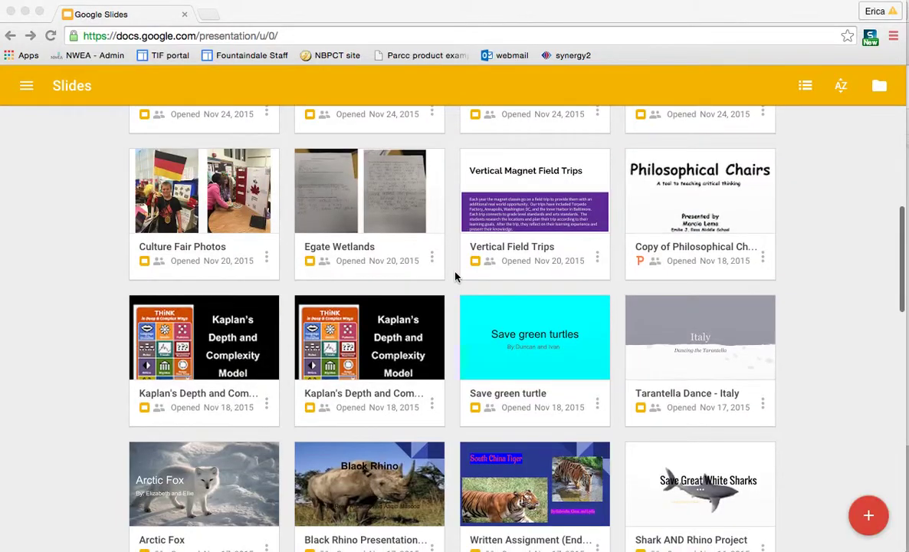
scroll(454, 276, "down", 2)
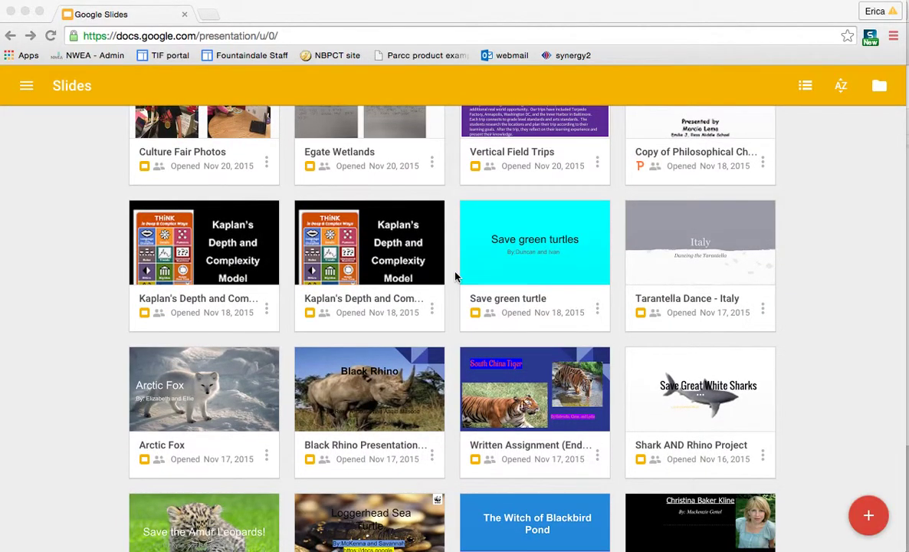
scroll(454, 277, "up", 12)
scroll(454, 276, "down", 2)
scroll(454, 277, "down", 2)
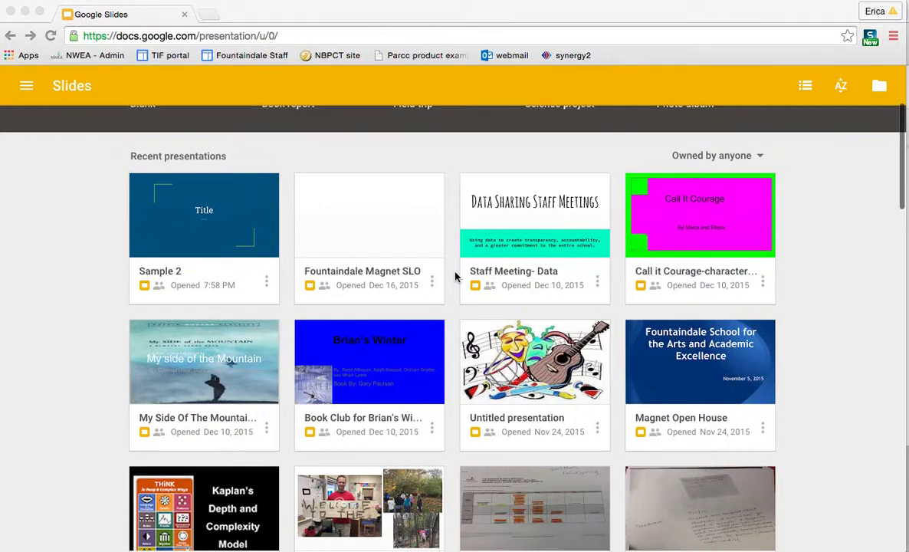
left_click(183, 232)
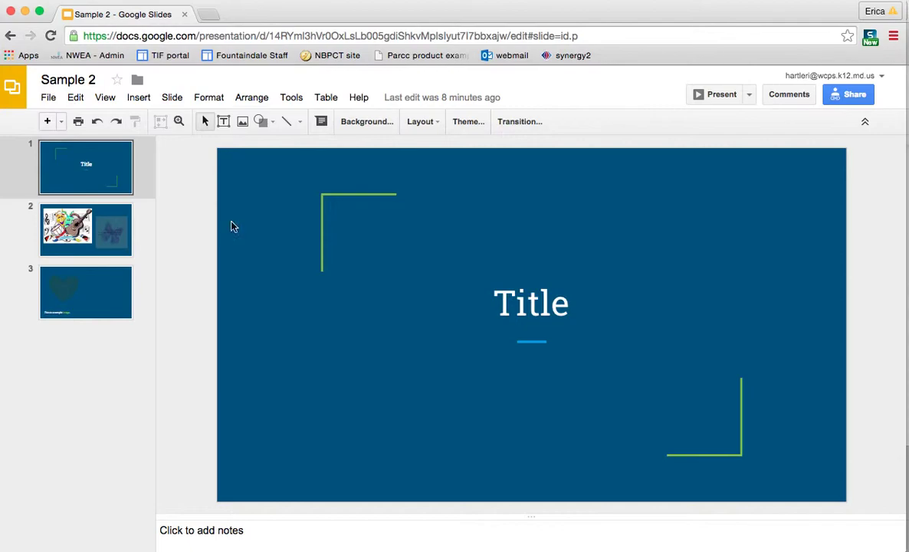
left_click(171, 98)
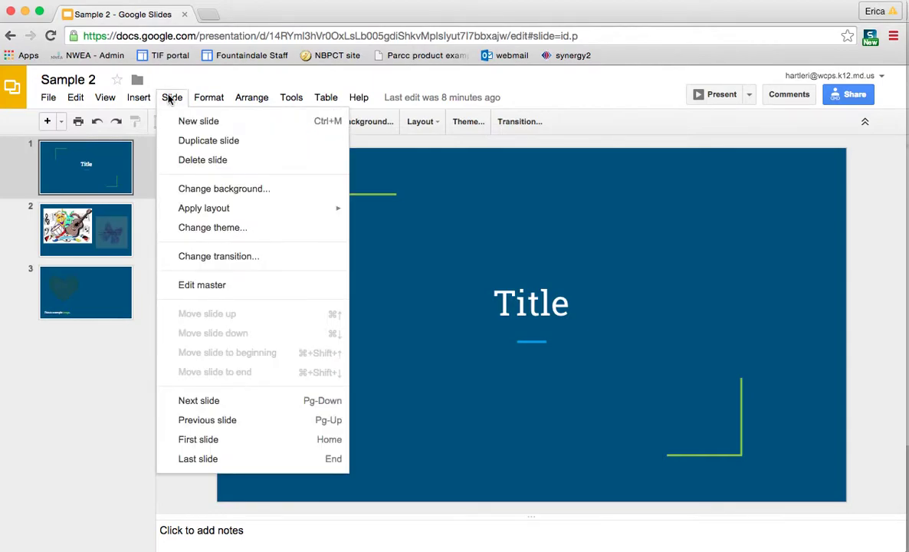
left_click(166, 257)
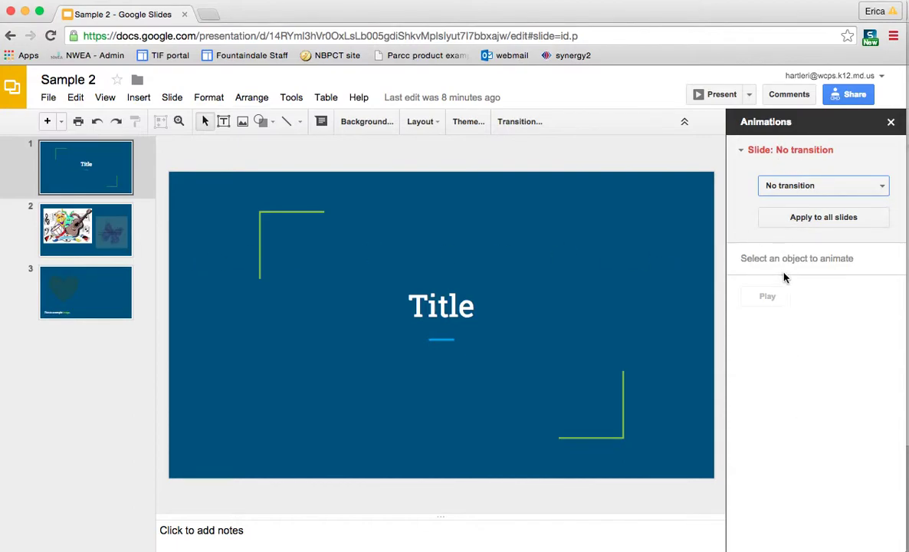
left_click(891, 124)
Set the title slide's transition to Slide from right and make its speed slightly slower, between Medium and Fast.
right_click(400, 338)
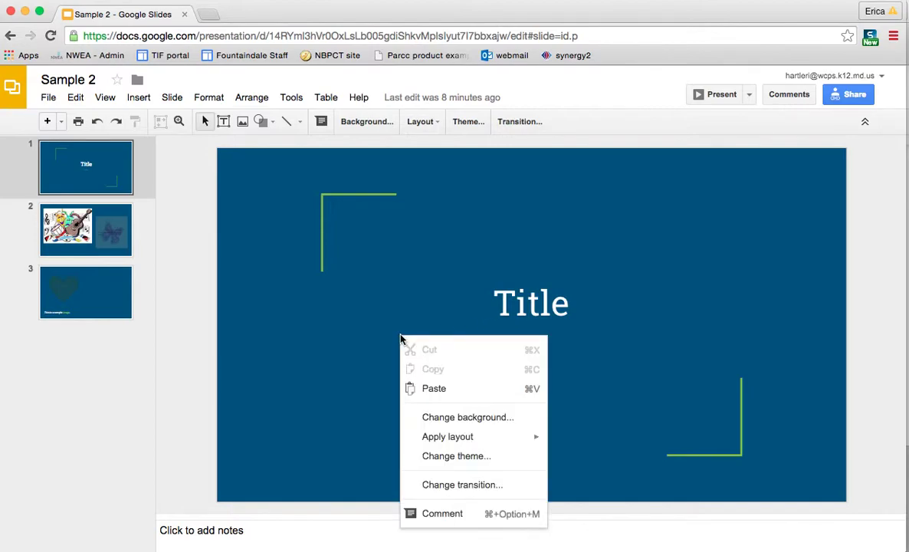
left_click(423, 485)
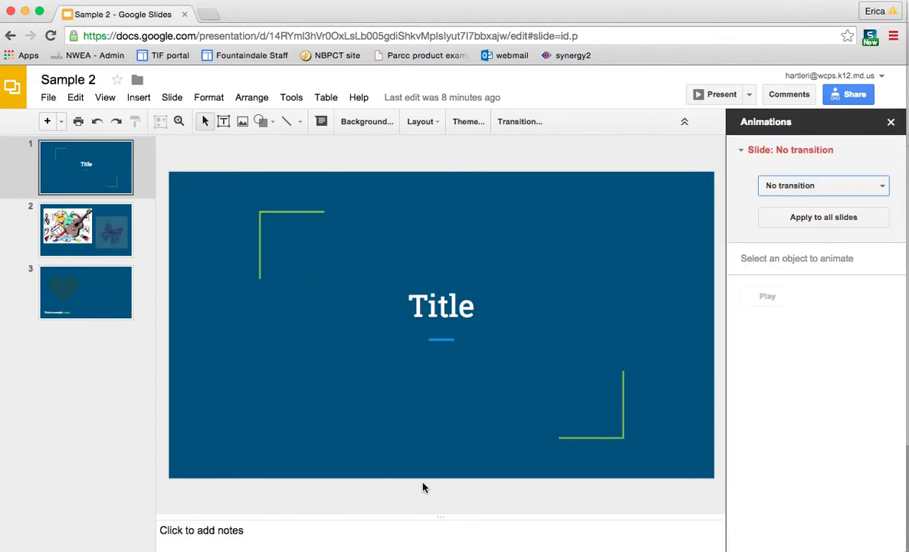
left_click(818, 185)
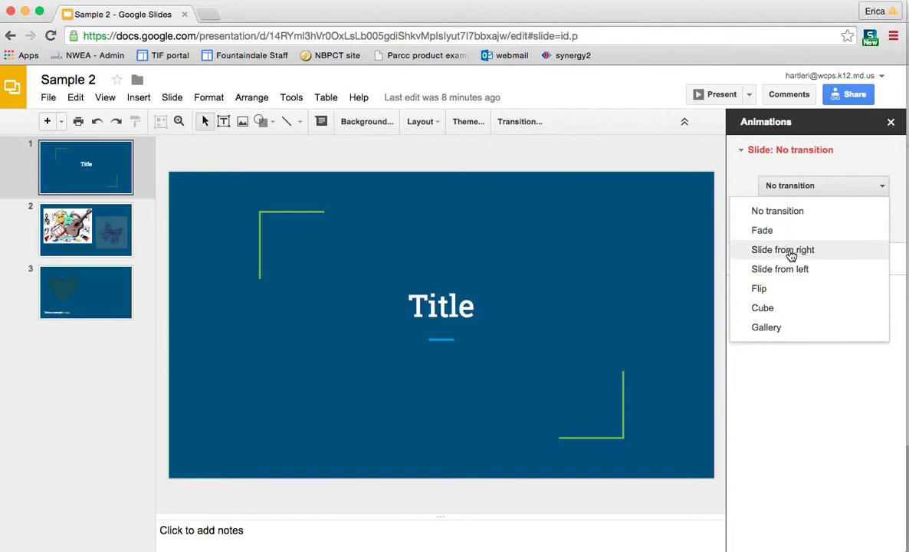
left_click(791, 255)
mouse_move(857, 207)
left_mouse_down()
mouse_move(766, 205)
mouse_move(850, 203)
left_mouse_up()
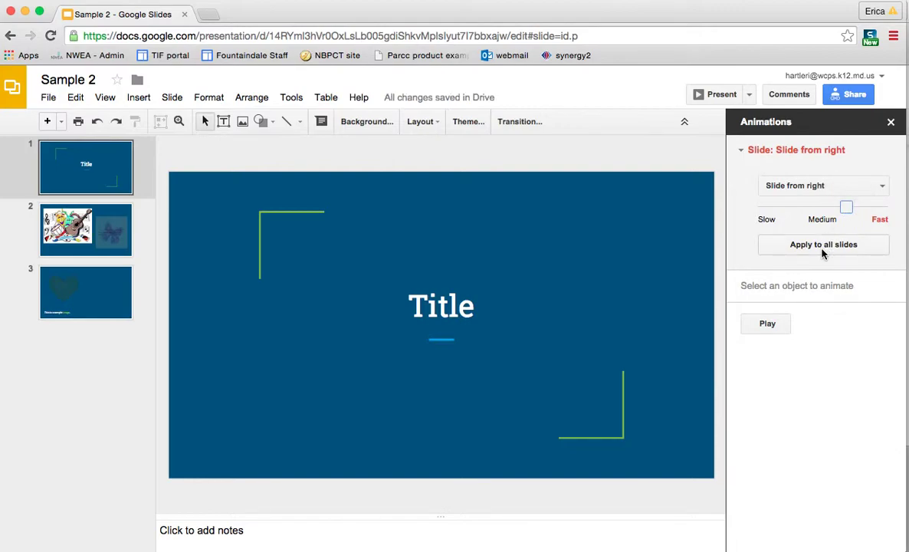
Preview the title slide's transition, stop the playback and close the animation settings.
left_click(776, 324)
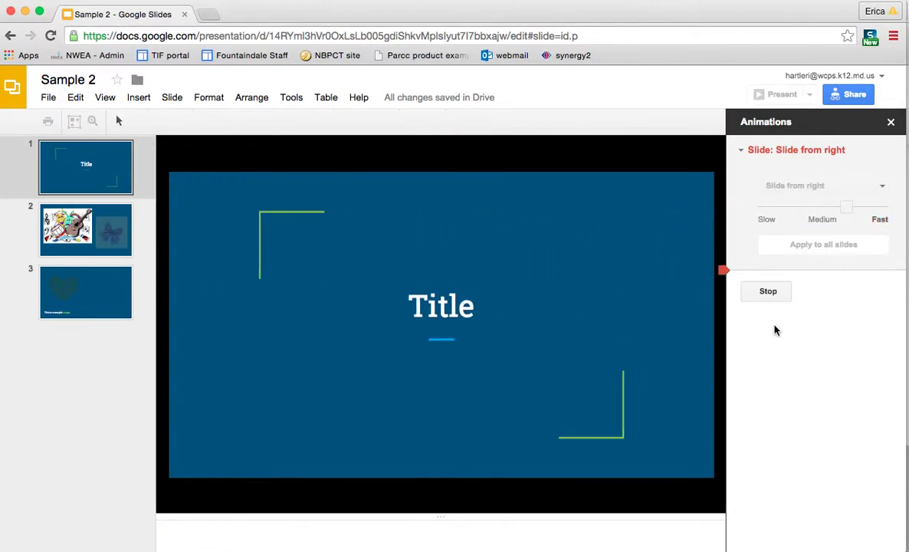
left_click(767, 292)
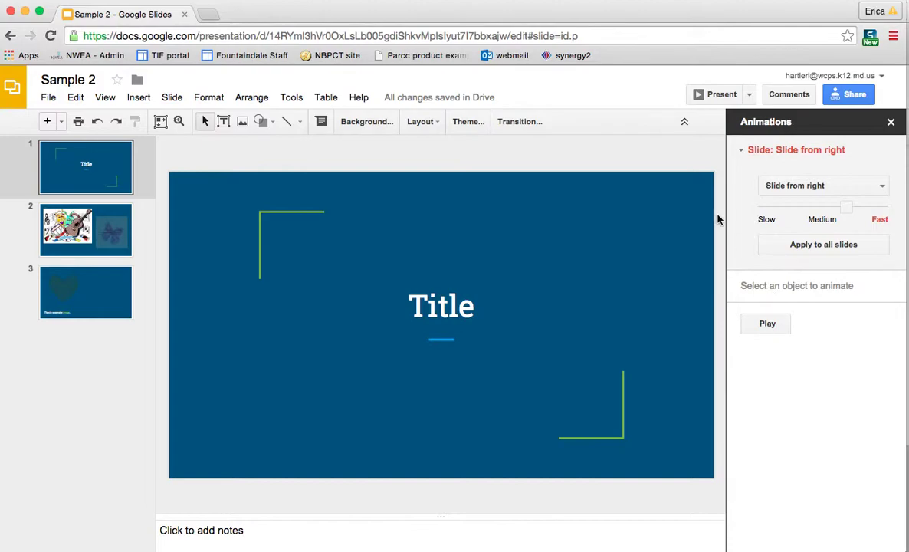
left_click(891, 122)
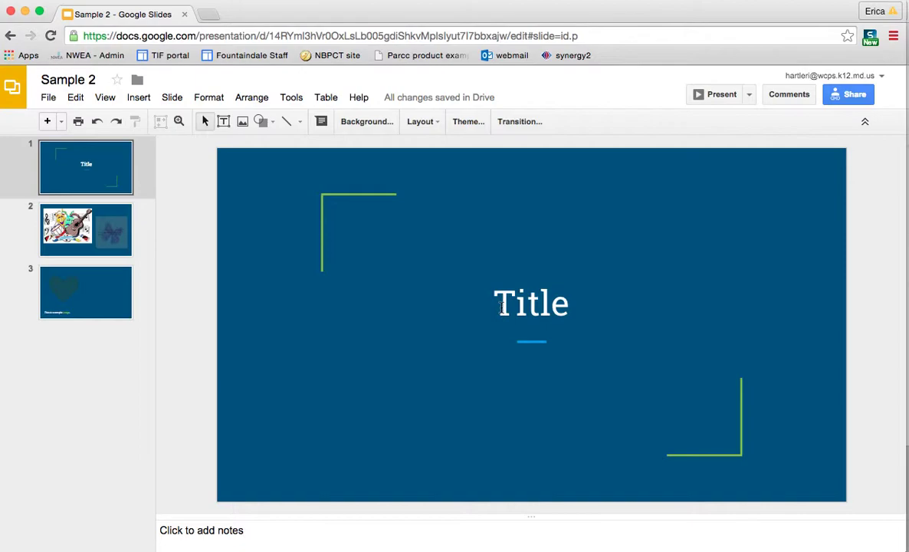
Set slide 2's transition to Slide from left, then play and stop its preview.
left_click(90, 250)
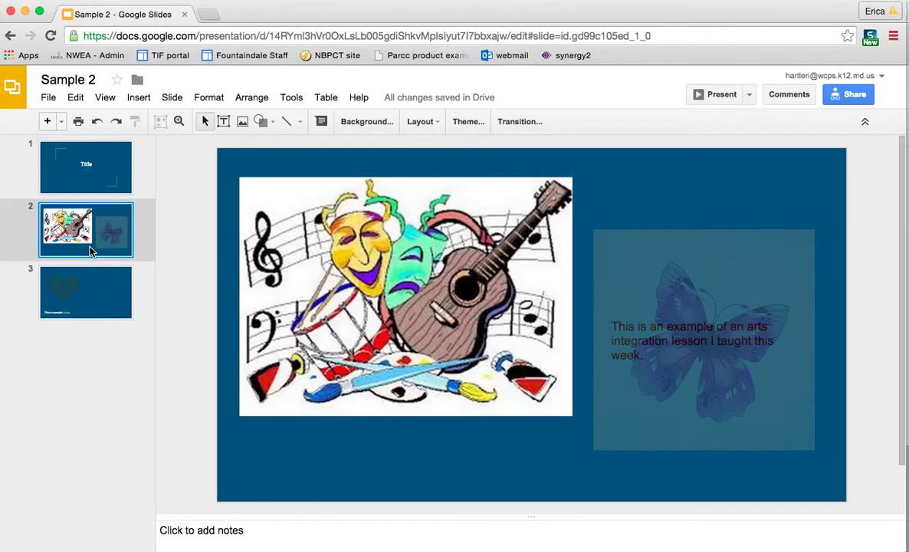
right_click(600, 202)
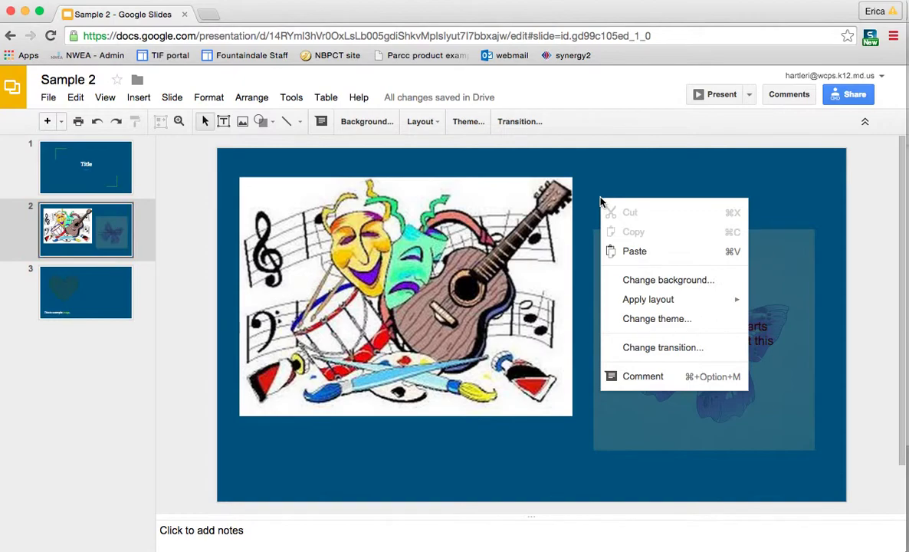
left_click(623, 348)
left_click(814, 188)
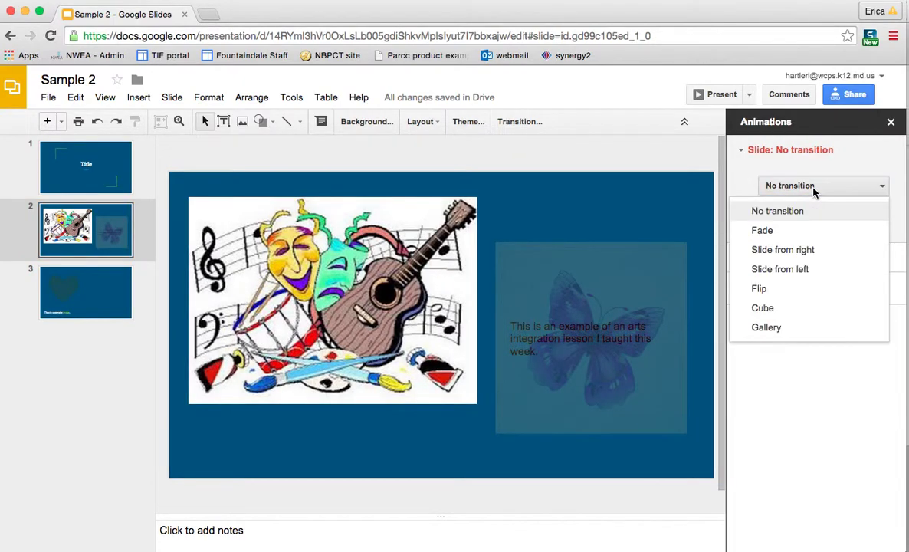
left_click(793, 276)
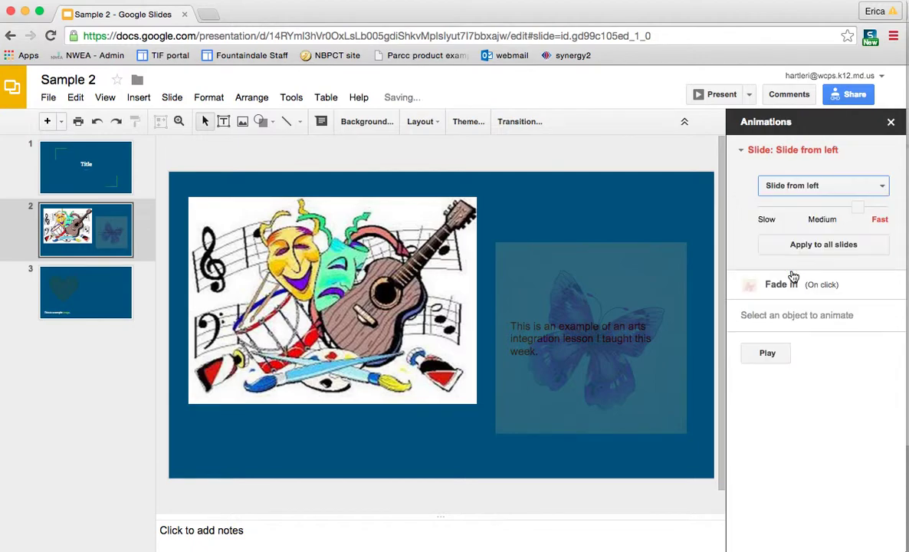
left_click(768, 354)
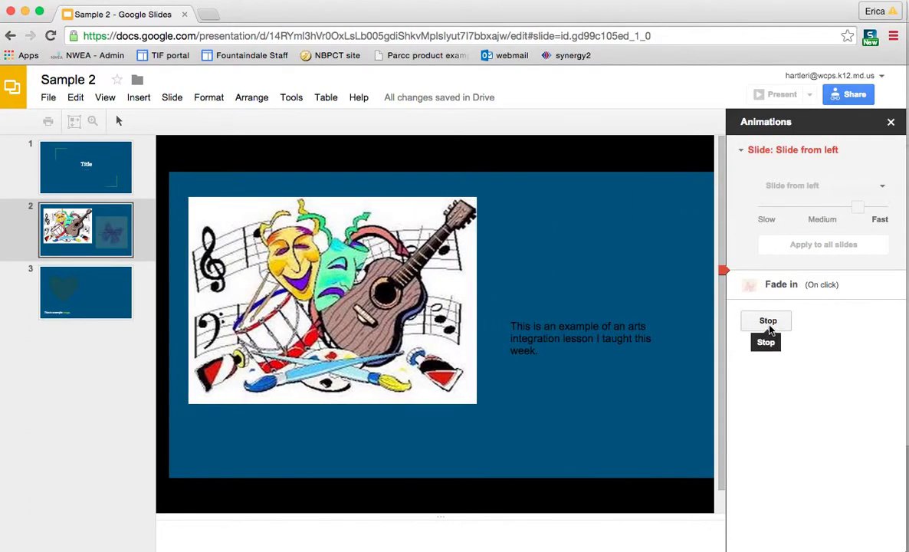
left_click(768, 322)
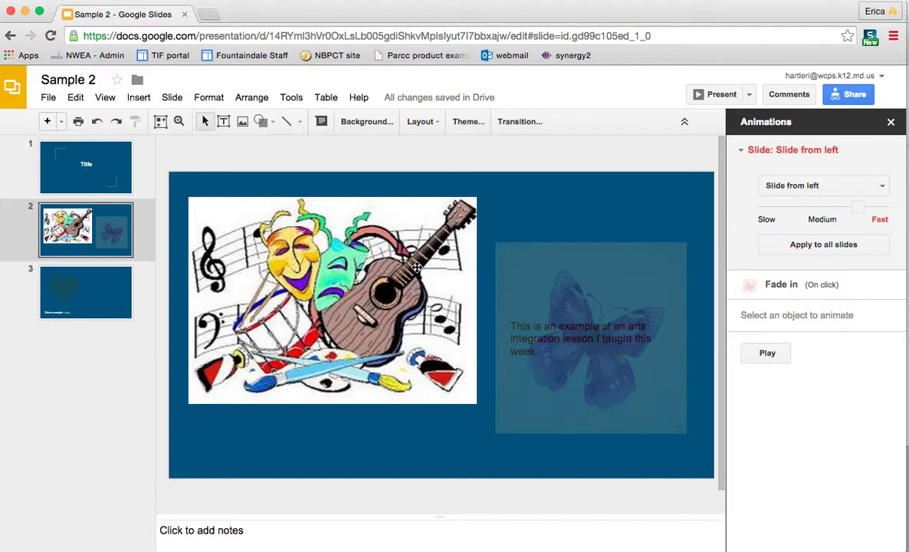
Animate the masks-and-guitar image on slide 2 with the Fly in from top effect.
left_click(416, 267)
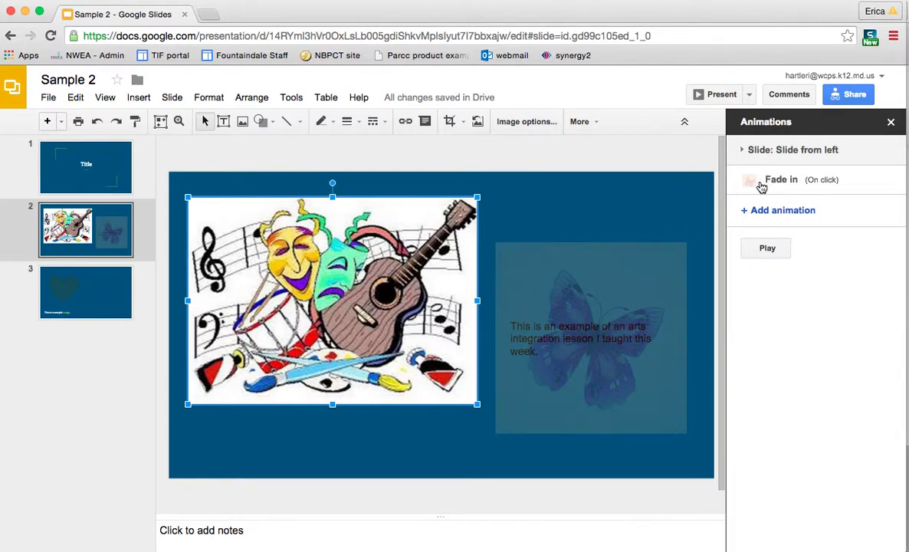
right_click(335, 303)
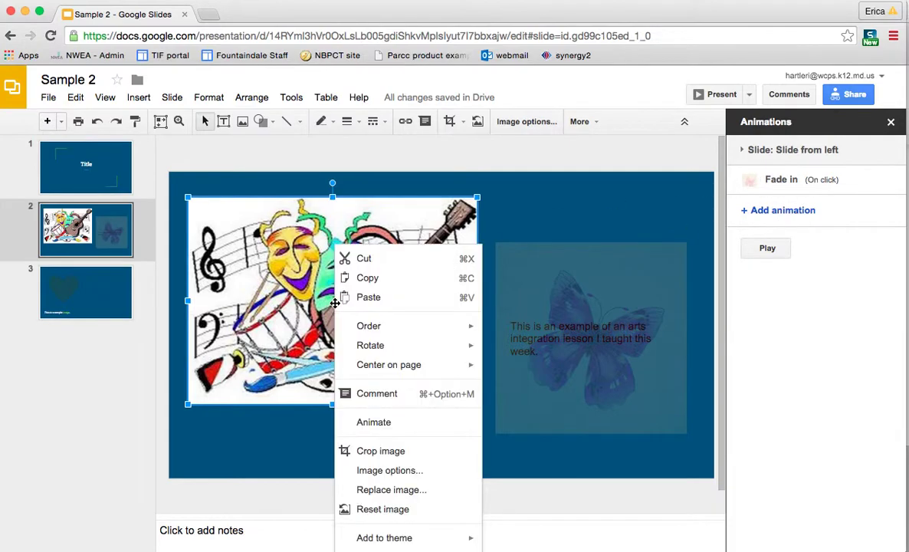
left_click(373, 422)
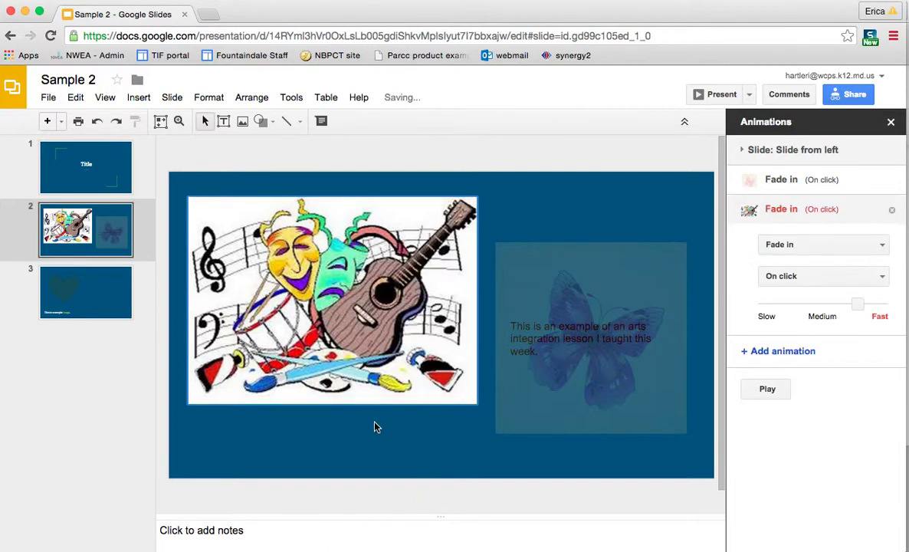
left_click(814, 208)
left_click(813, 209)
left_click(807, 243)
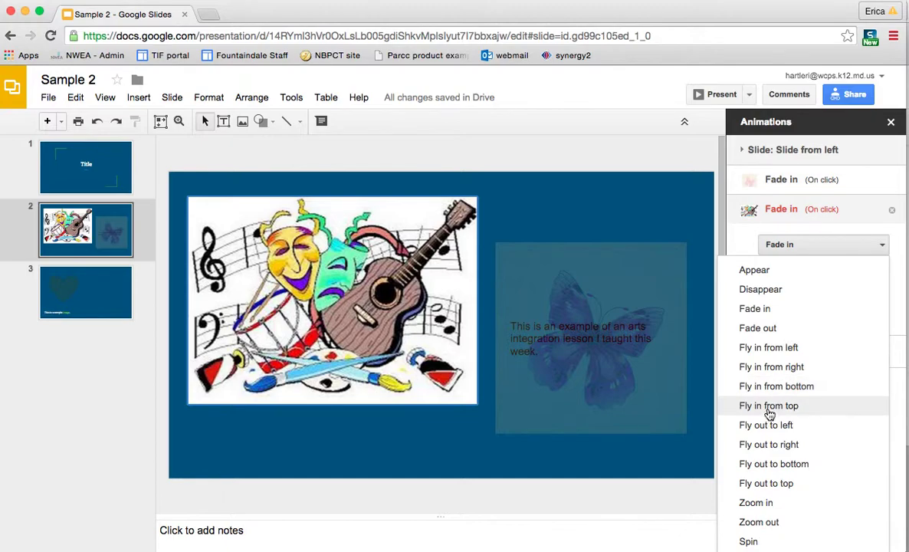
left_click(769, 406)
Keep the image animation's start condition at On click and preview the slide's animations.
left_click(815, 278)
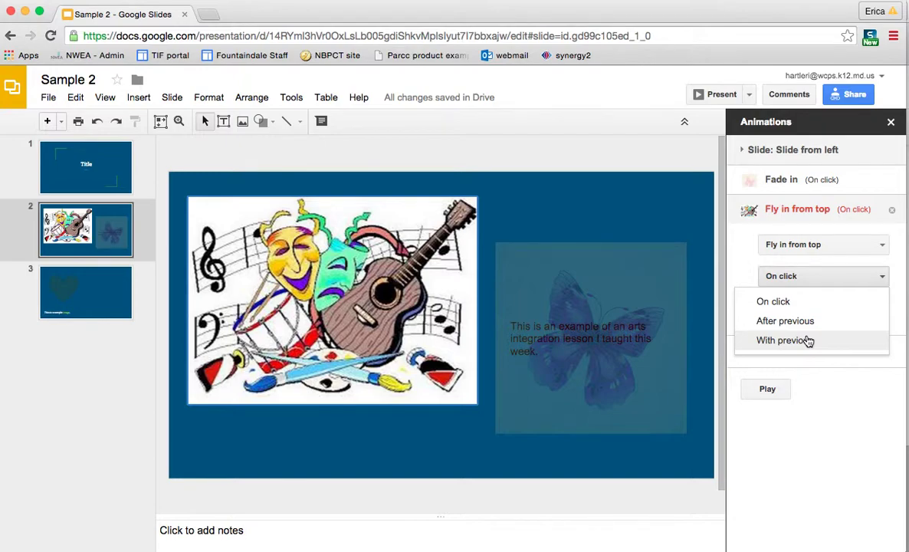
left_click(803, 303)
left_click(768, 389)
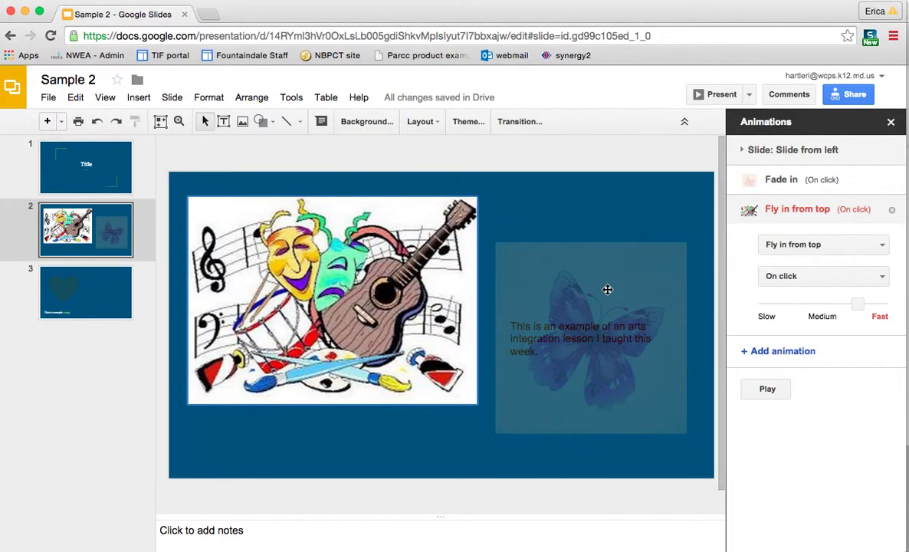
Change the butterfly image's animation to Zoom in, then play and stop the slide's preview.
left_click(816, 184)
left_click(806, 213)
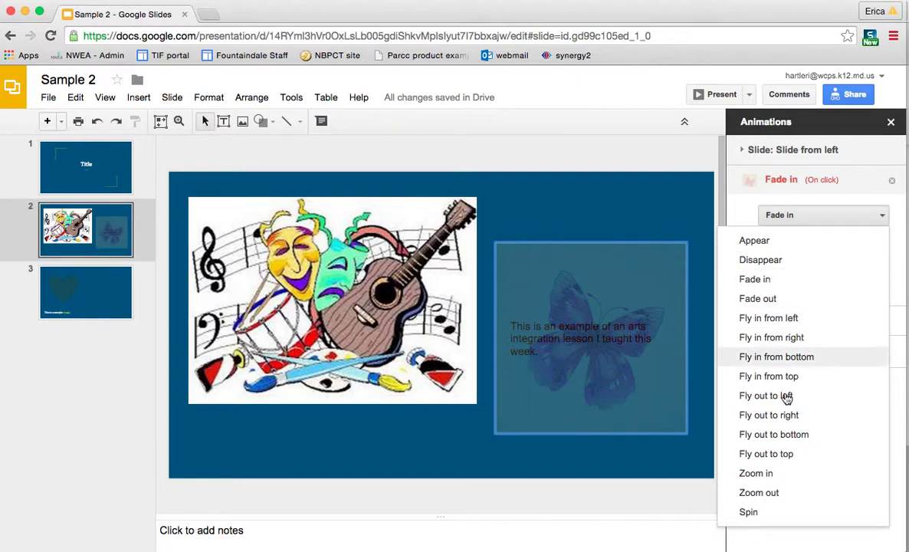
left_click(776, 474)
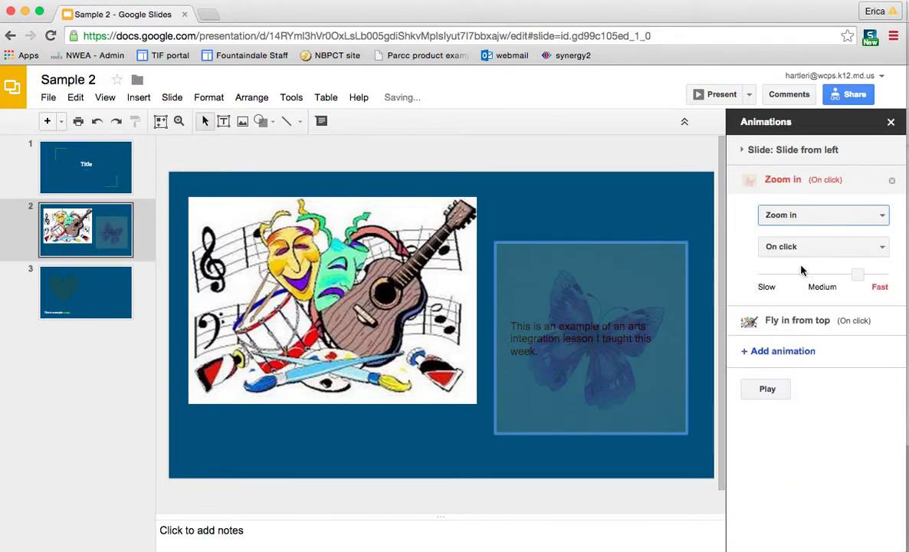
left_click(774, 396)
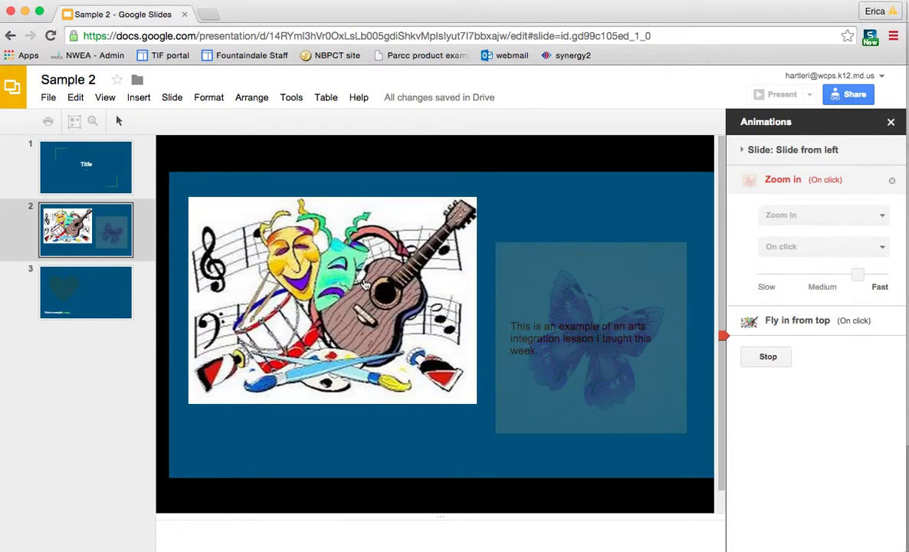
left_click(747, 357)
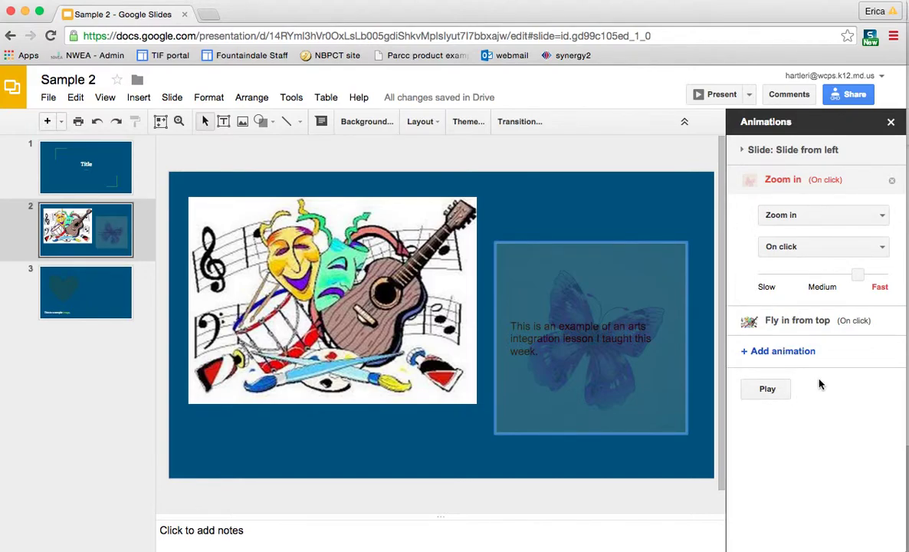
Reorder slide 2's animations so the butterfly's Zoom in comes after the Fly in from top.
mouse_move(777, 180)
left_mouse_down()
mouse_move(779, 243)
mouse_move(775, 178)
left_mouse_up()
left_click(775, 179)
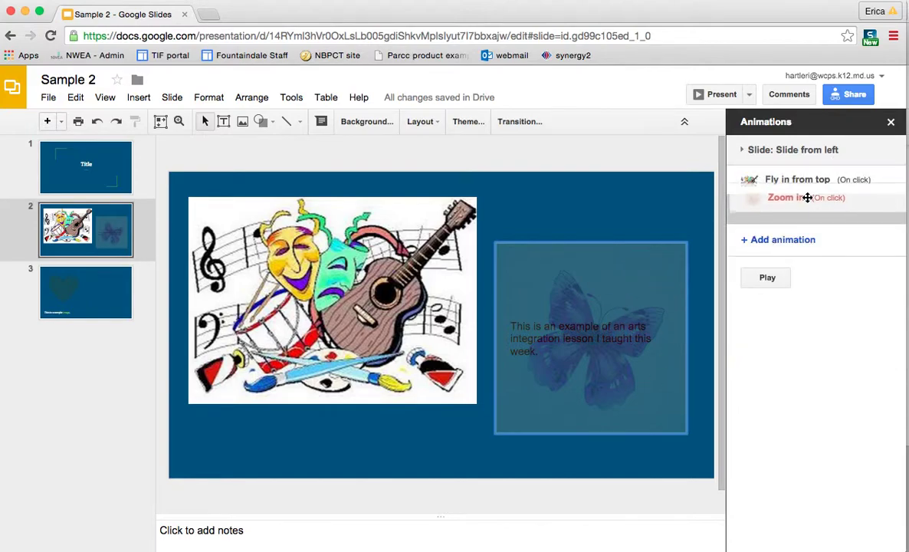
left_click_drag(807, 198, 801, 221)
Move the butterfly image left on slide 2 so it partly overlaps the masks-and-guitar image and uncovers most of the text.
left_click(596, 190)
left_click(567, 343)
left_click_drag(527, 277, 398, 290)
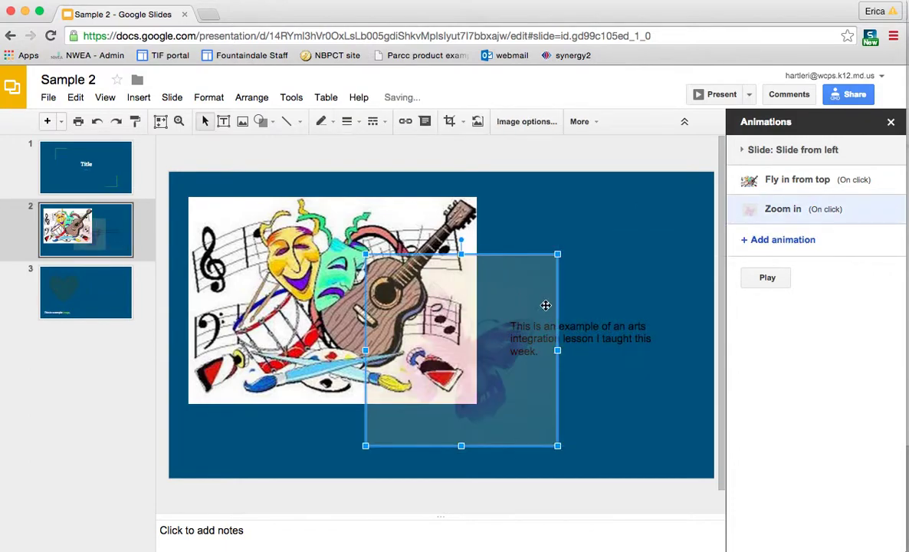
Animate the arts integration text box on slide 2 with the Fly in from left effect.
left_click(606, 324)
right_click(626, 316)
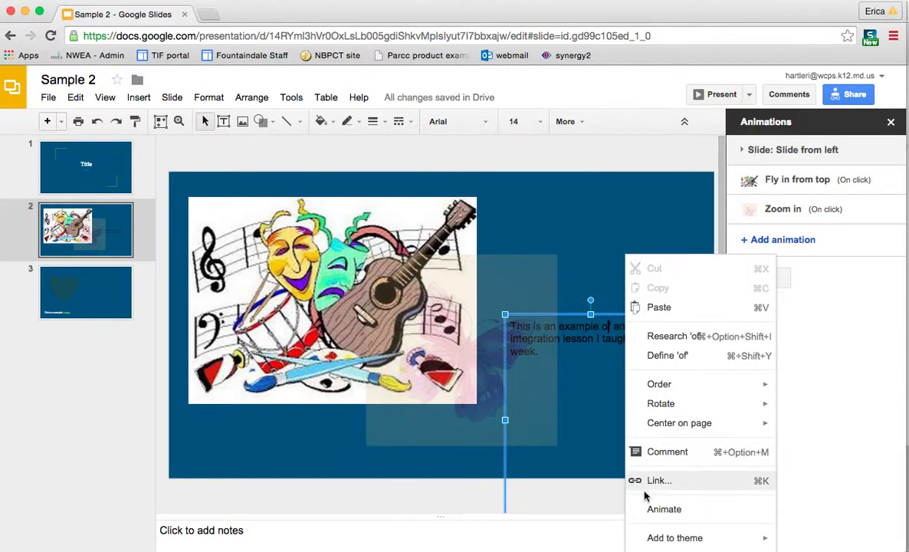
left_click(657, 511)
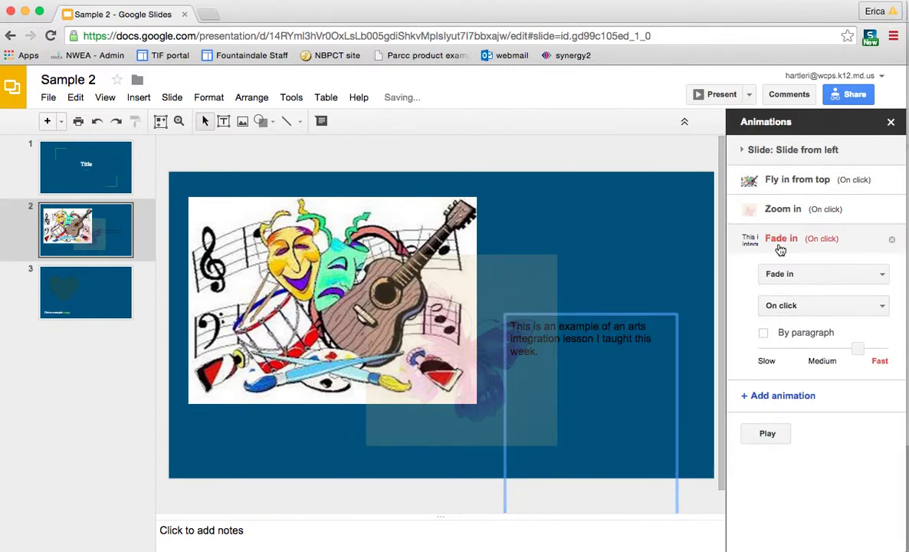
left_click(783, 276)
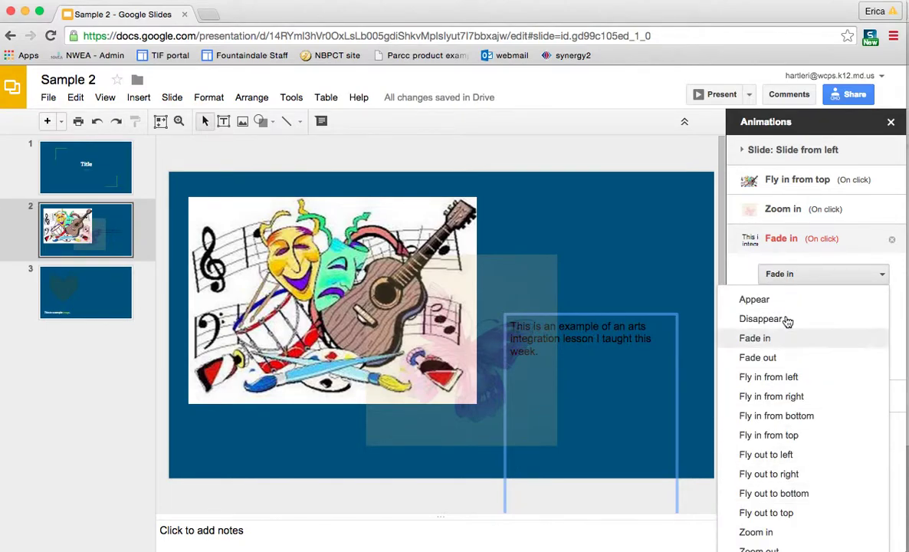
left_click(778, 378)
left_click(688, 274)
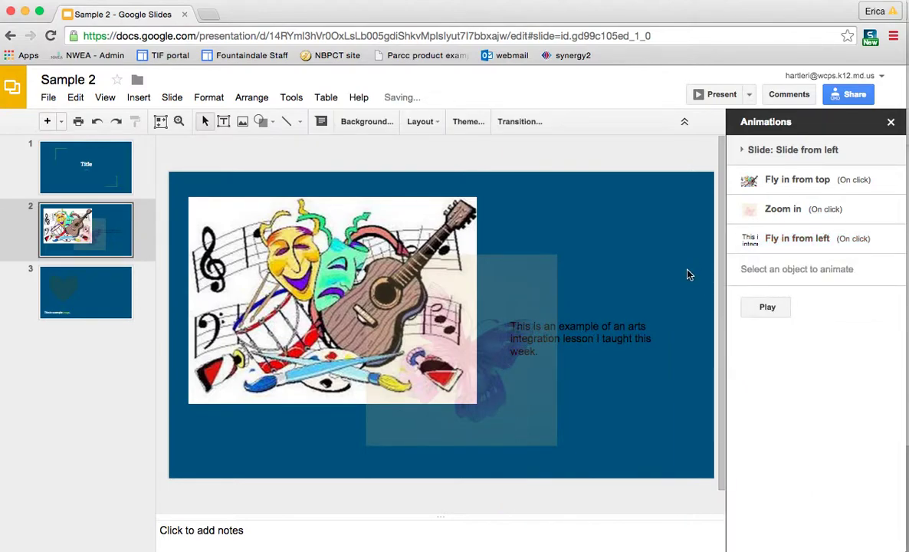